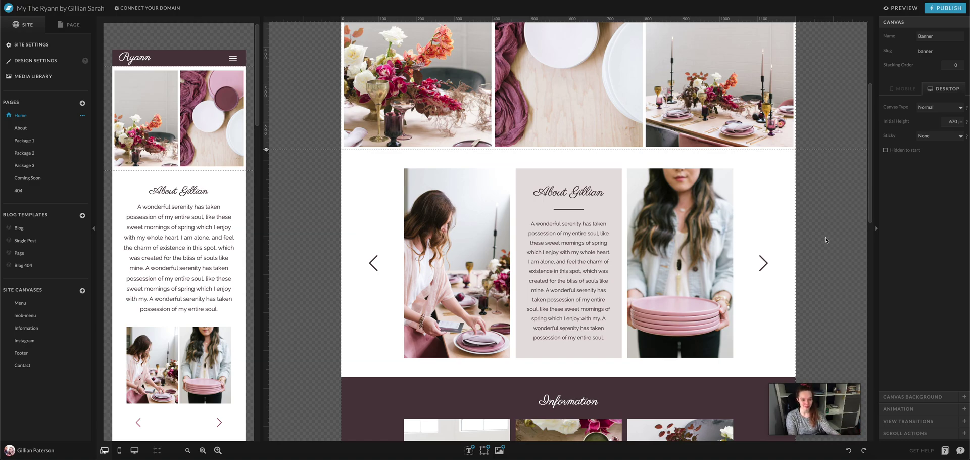
- View the About page, return to the Home page and bring its About section into view
click(36, 129)
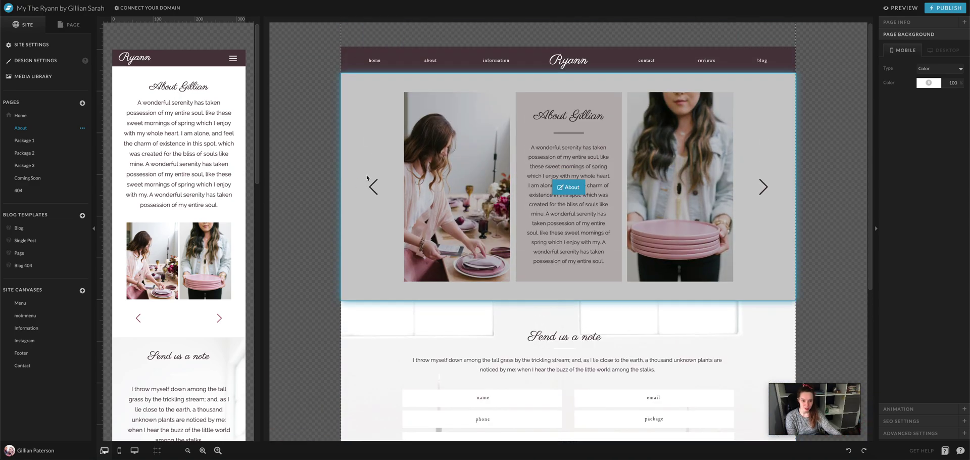
click(28, 119)
scroll(616, 181, down, 5)
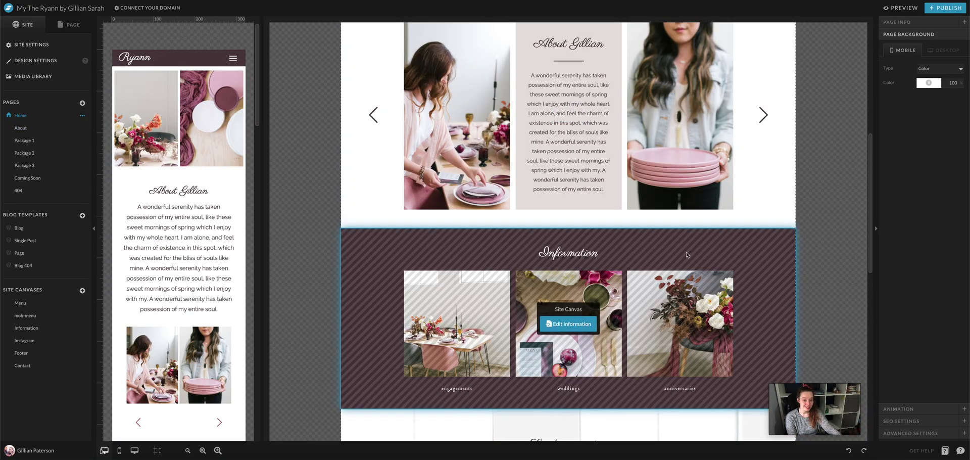
- Open the Home page's About canvas for editing and increase its initial desktop height to 670 px
click(512, 223)
scroll(512, 223, down, 3)
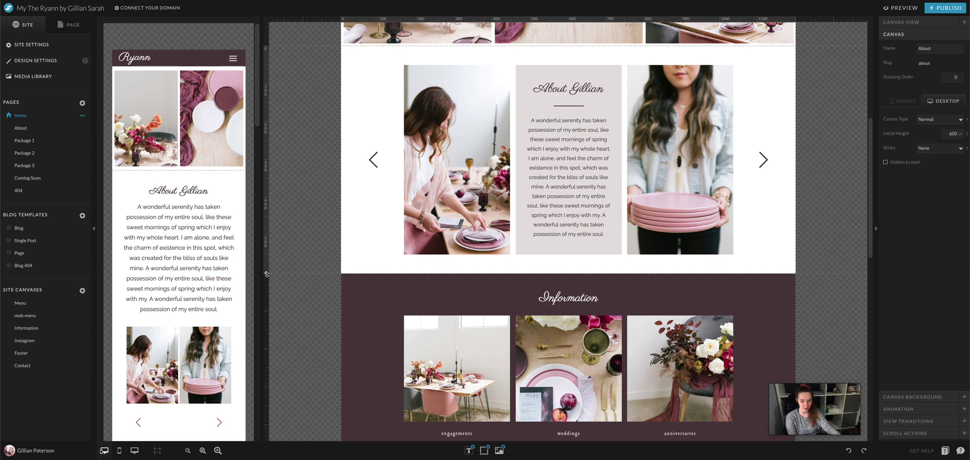
drag(267, 273, 271, 292)
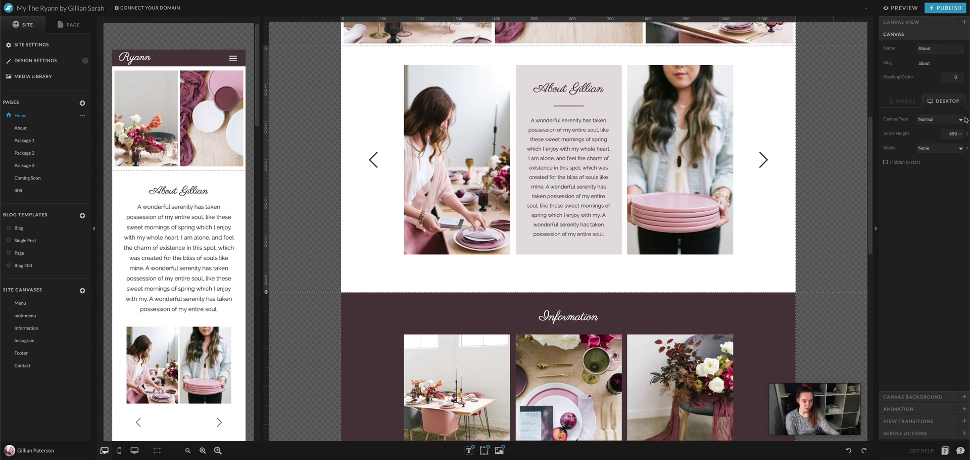
click(954, 133)
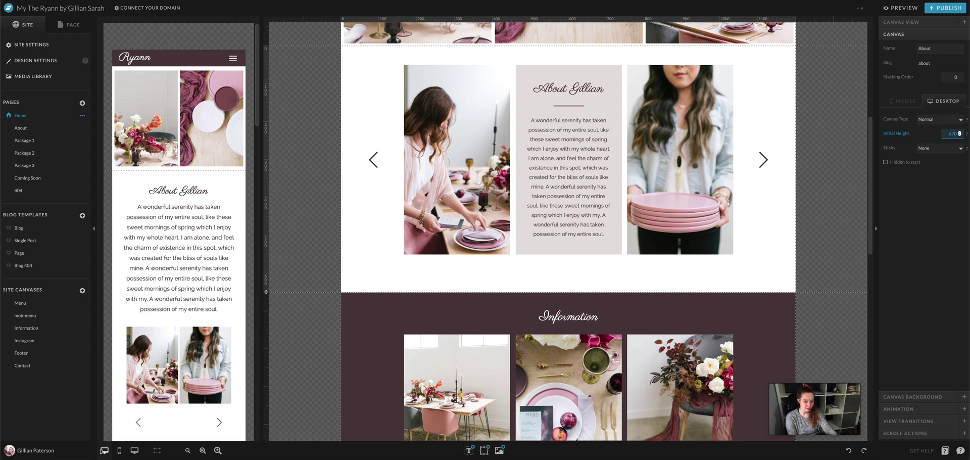
key(Return)
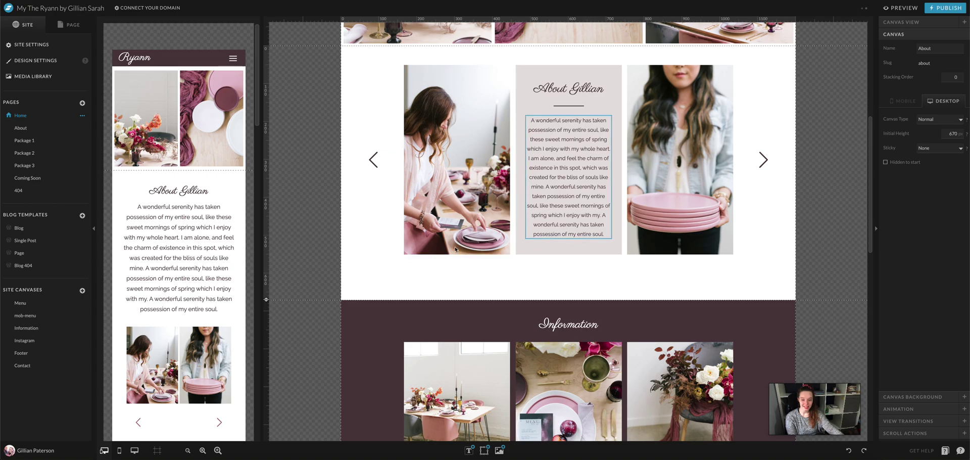
- Add a rectangle about 870 px wide and 61 px high just below the About photos and centre it horizontally on the canvas
scroll(220, 226, down, 2)
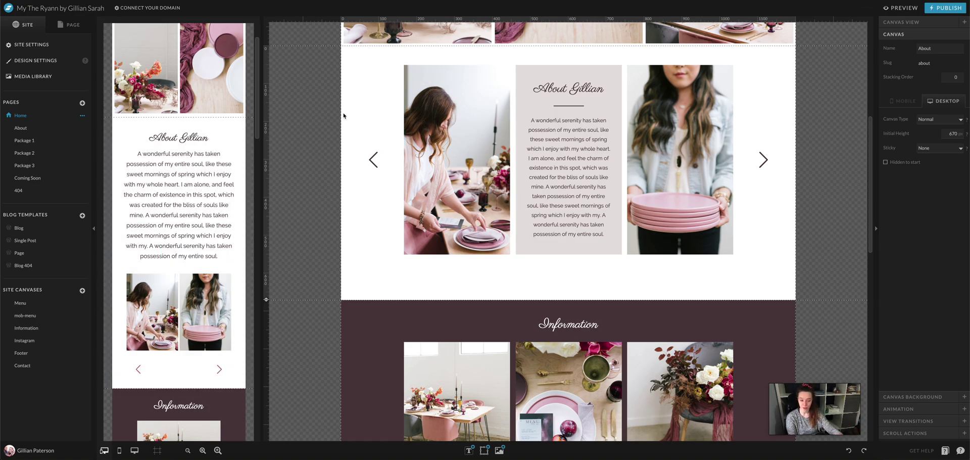
click(484, 450)
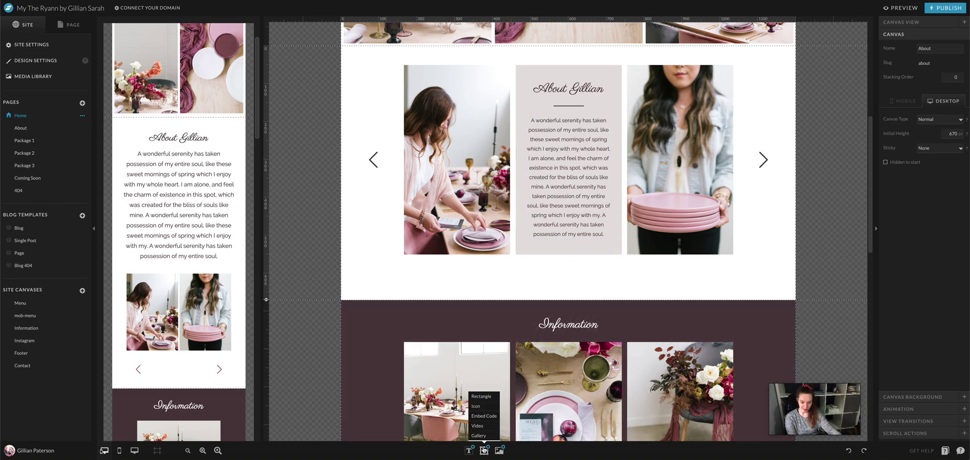
click(482, 397)
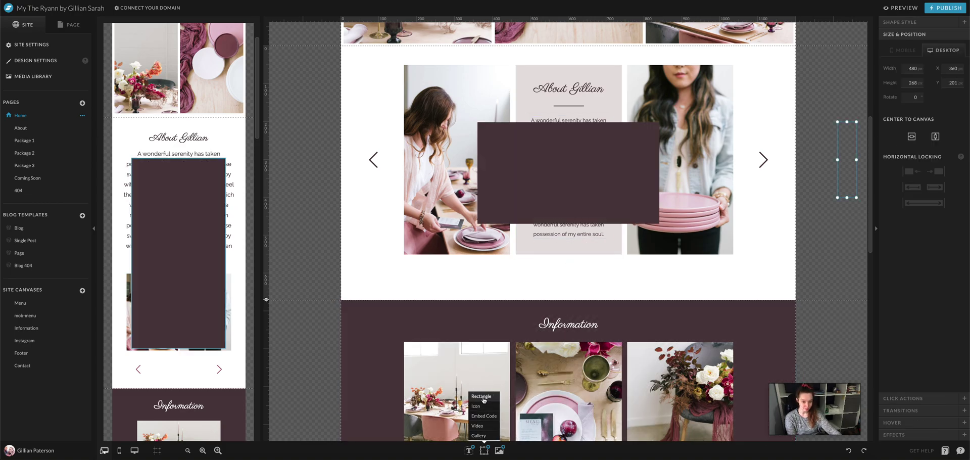
drag(584, 202, 515, 258)
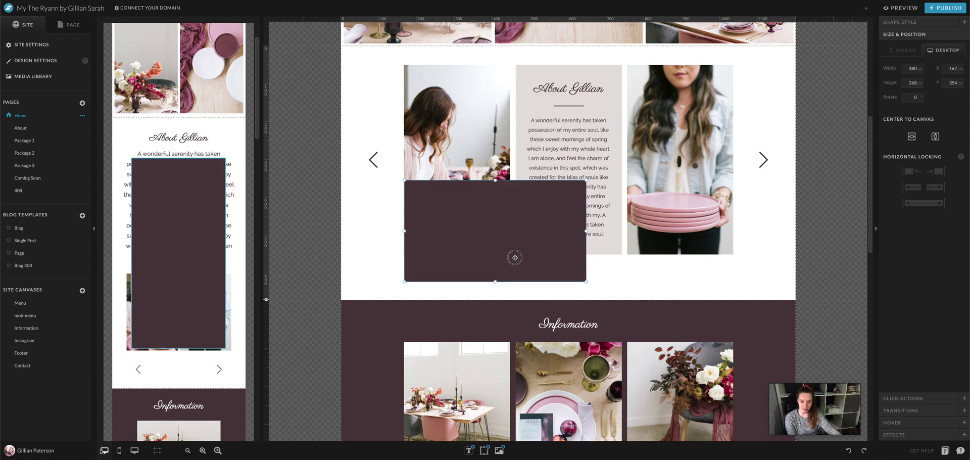
drag(587, 180, 733, 258)
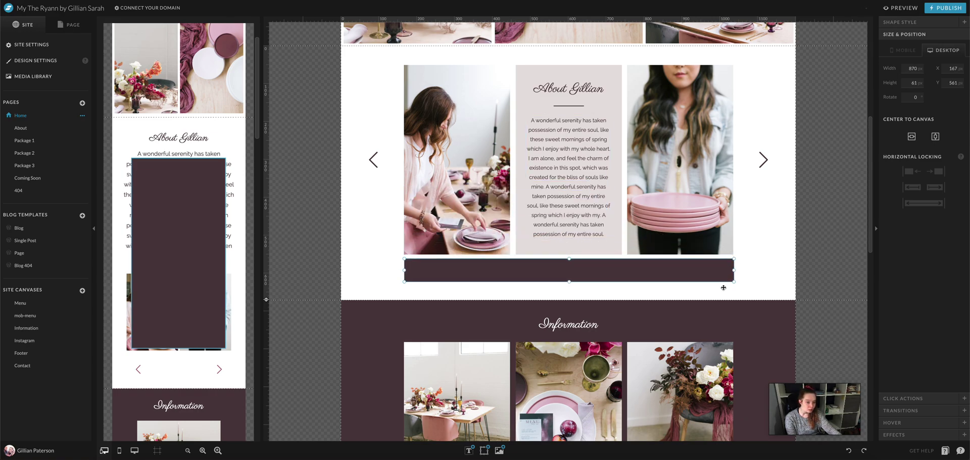
click(934, 137)
click(804, 248)
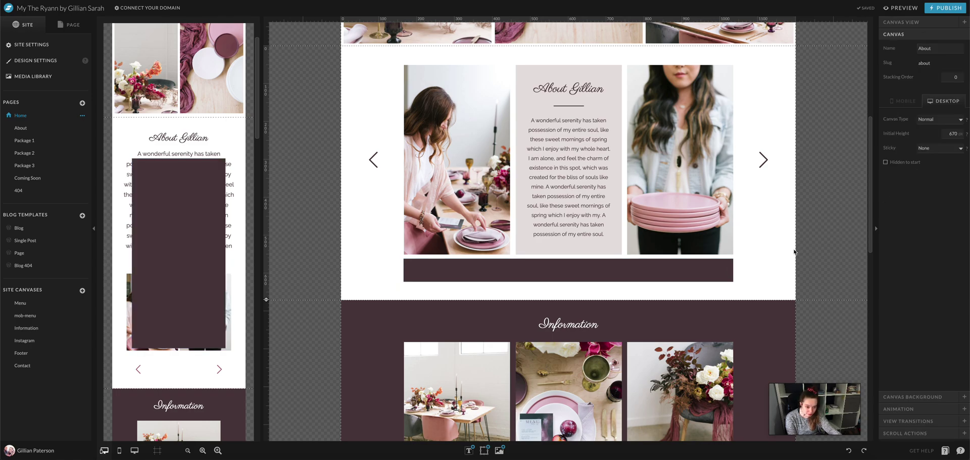
- Align the outer edges of the right and left About photos with the matching edges of the rectangle
click(725, 265)
shift+click(732, 238)
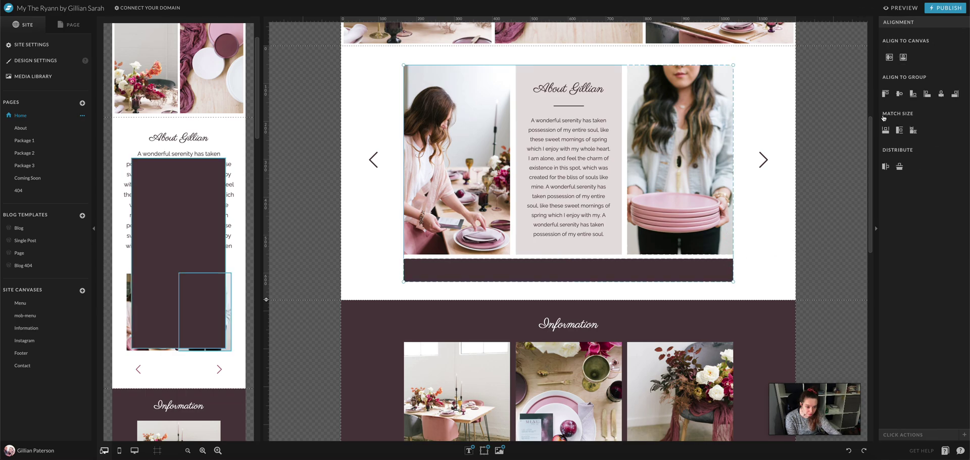
click(955, 95)
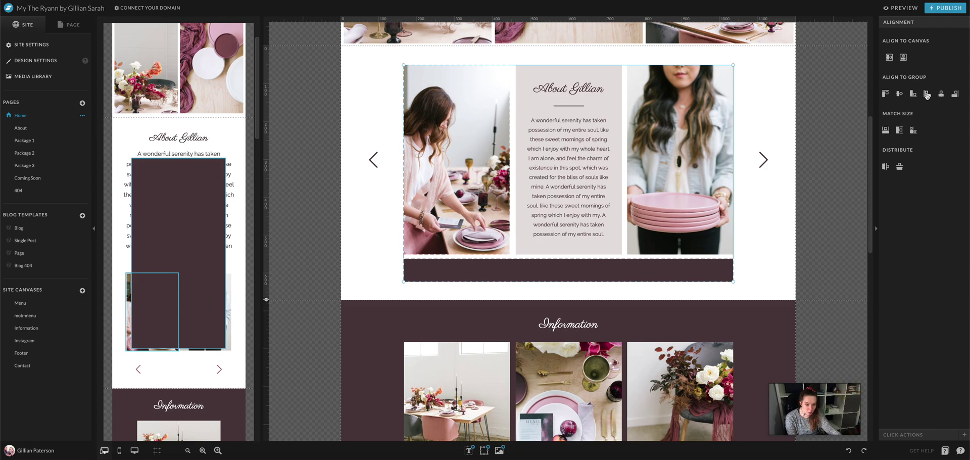
click(784, 214)
drag(704, 59, 502, 68)
click(877, 165)
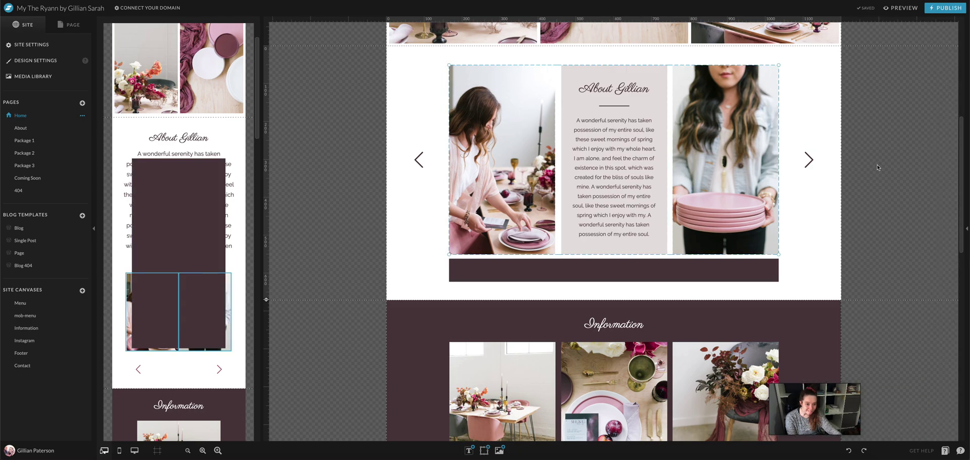
click(967, 151)
click(822, 136)
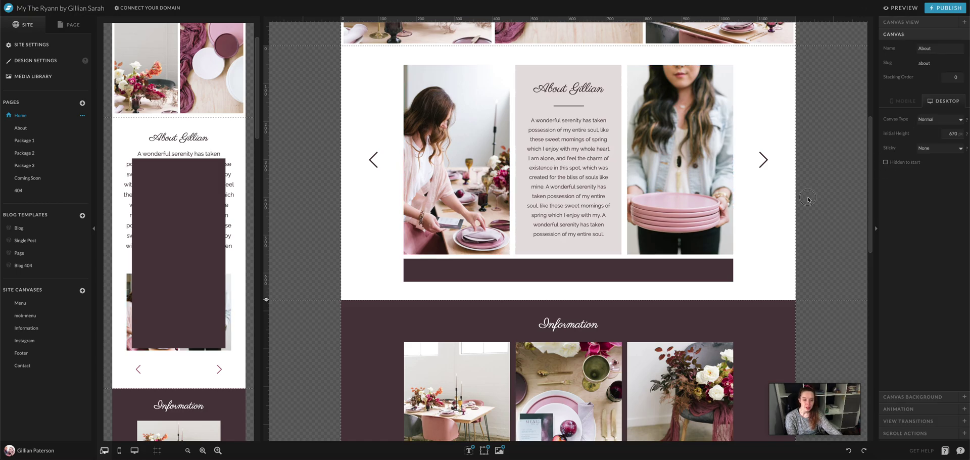
mouse_move(156, 179)
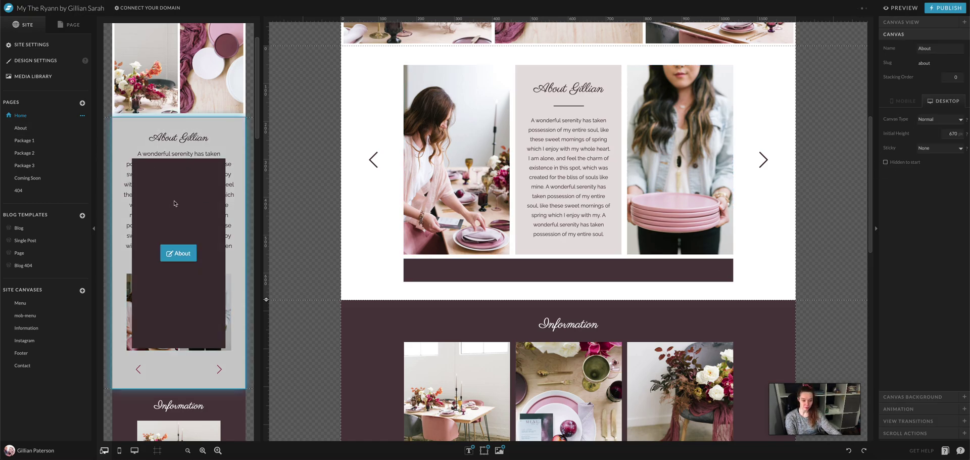
mouse_move(351, 414)
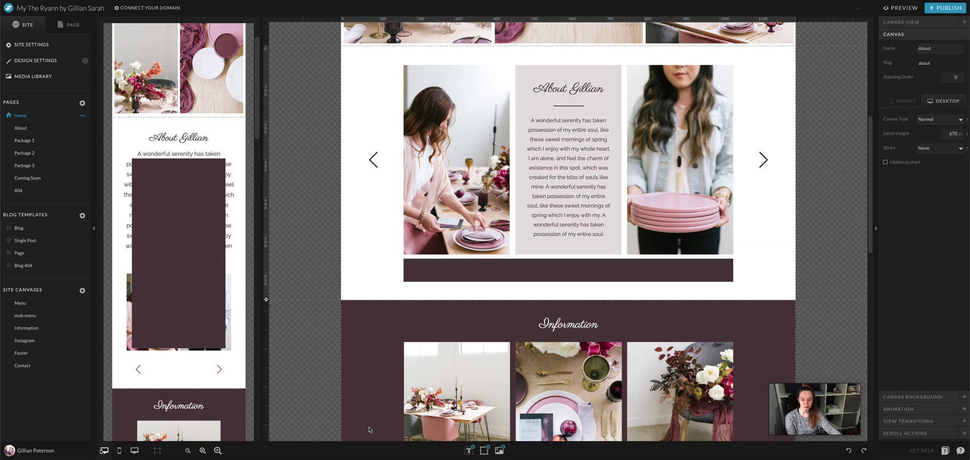
mouse_move(466, 449)
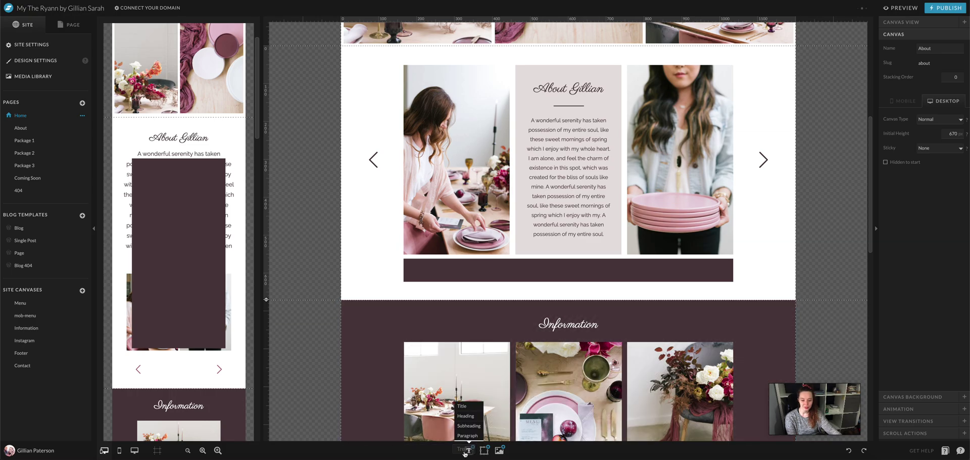
click(468, 424)
drag(576, 174, 577, 232)
key(Delete)
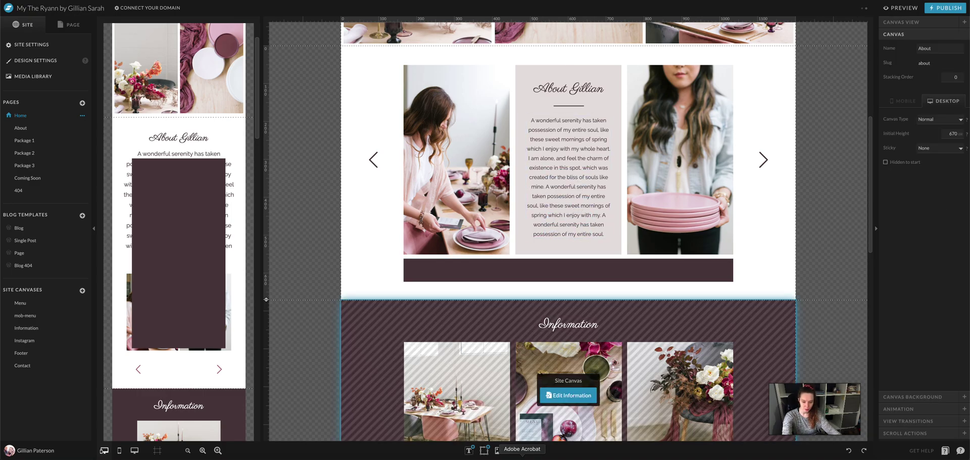
click(472, 407)
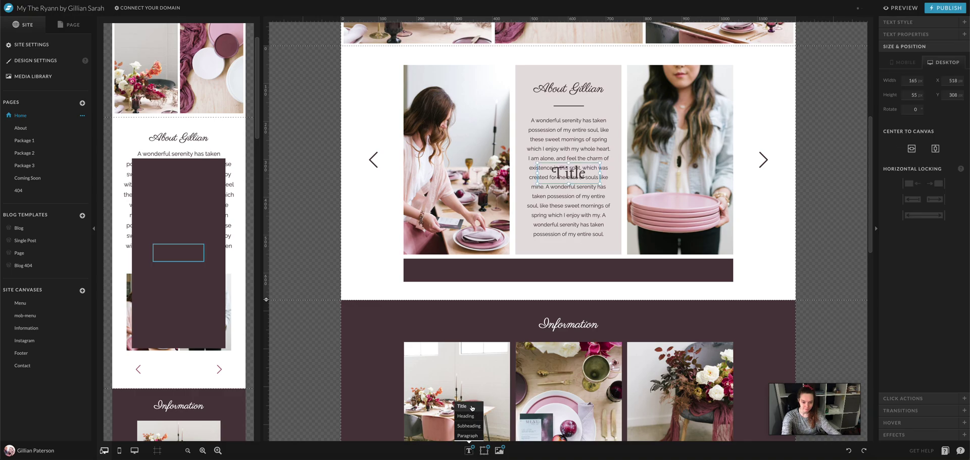
- Add a subheading text element on the dark rectangle and colour its text white
click(468, 425)
drag(583, 175, 572, 271)
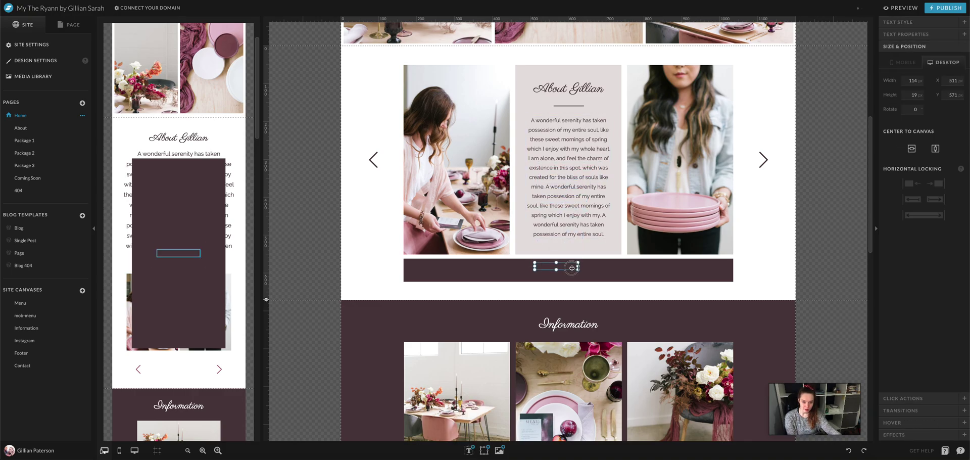
click(935, 22)
click(939, 71)
click(960, 86)
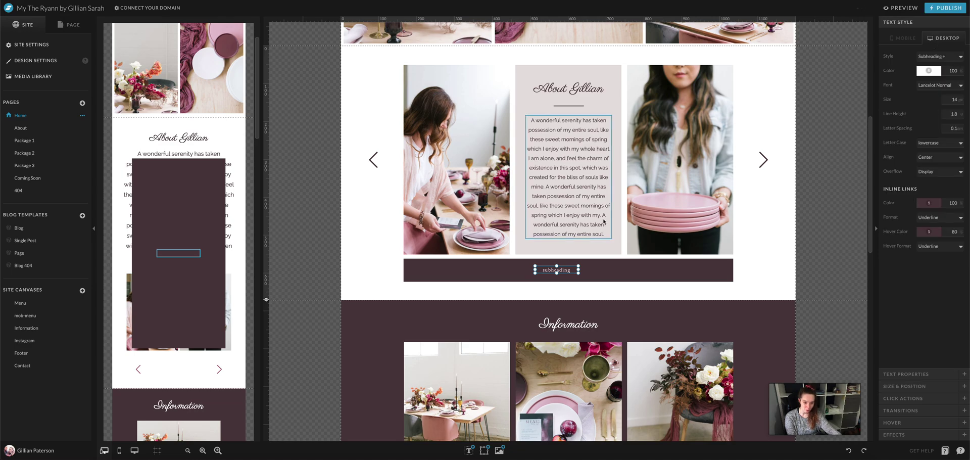
- Try uppercase as the subheading's letter case, and undo the change
click(934, 148)
click(932, 136)
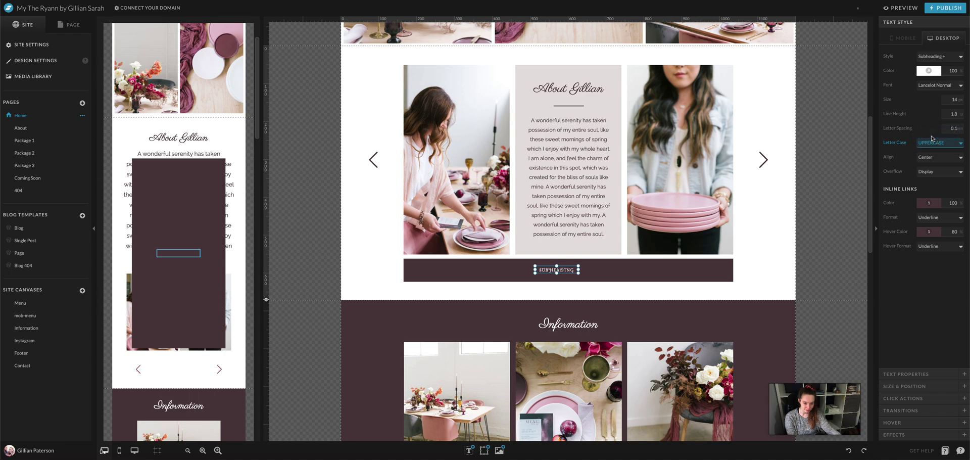
key(ctrl+z)
- Stretch the subheading's text box to about 842 by 34 px inside the rectangle and set its text size to 20
click(566, 271)
drag(566, 271, 553, 267)
text(20)
key(Return)
- Centre the subheading and the rectangle on each other, both vertically and horizontally
drag(557, 267, 508, 291)
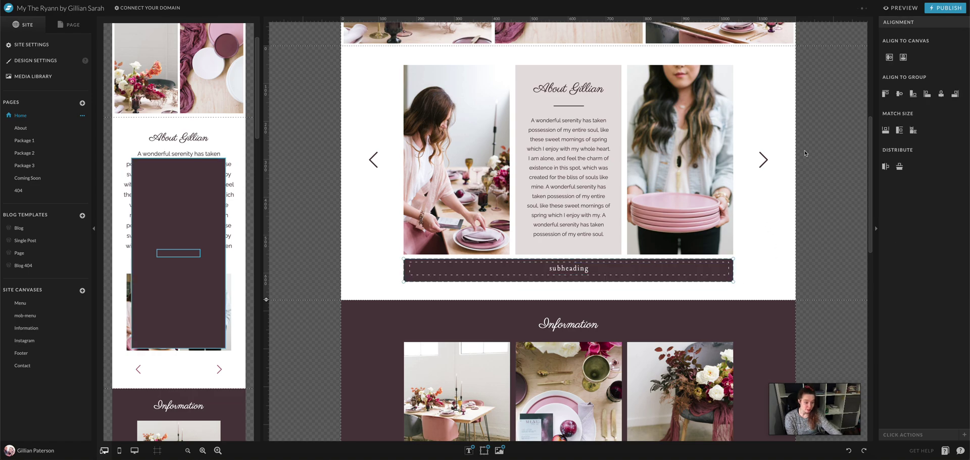
click(900, 94)
click(941, 94)
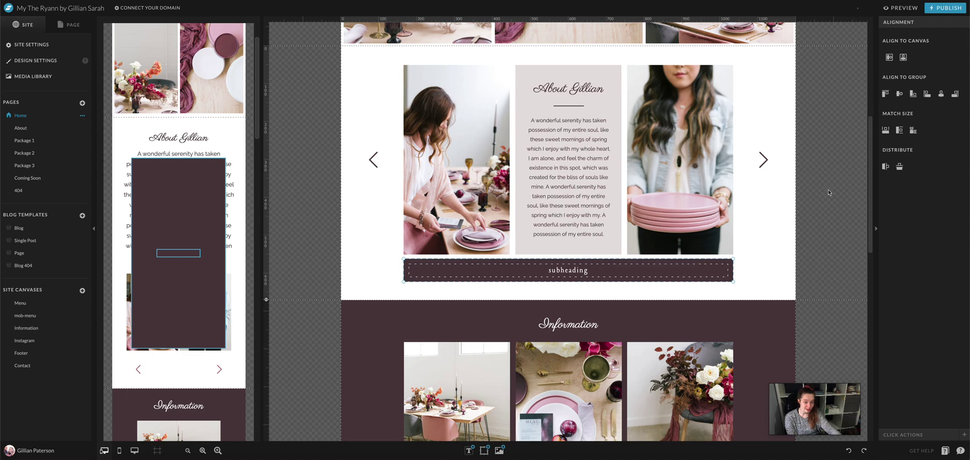
- Replace the subheading's text on the rectangle with "learn more"
click(597, 270)
double_click(568, 270)
key(BackSpace)
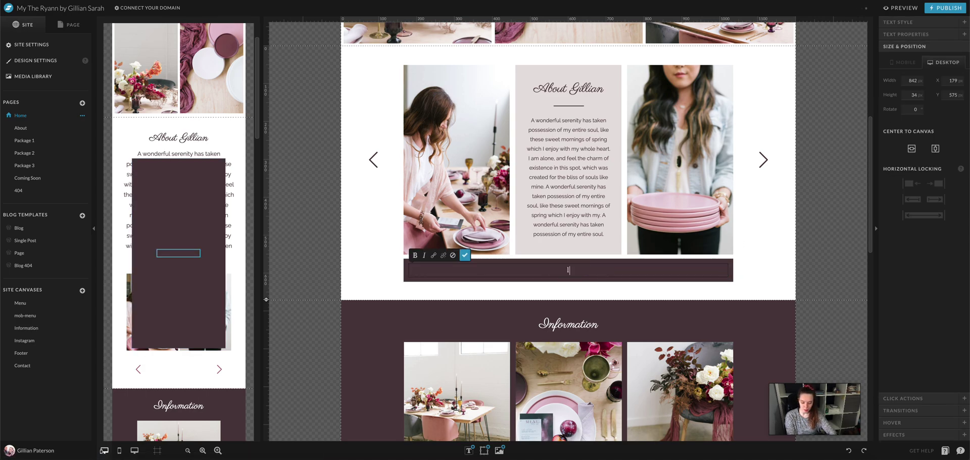
text(learn more)
click(464, 256)
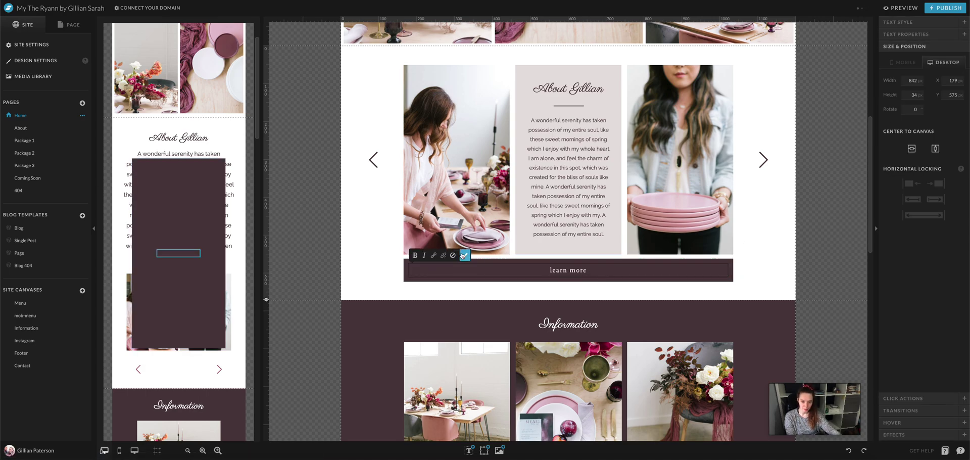
click(836, 251)
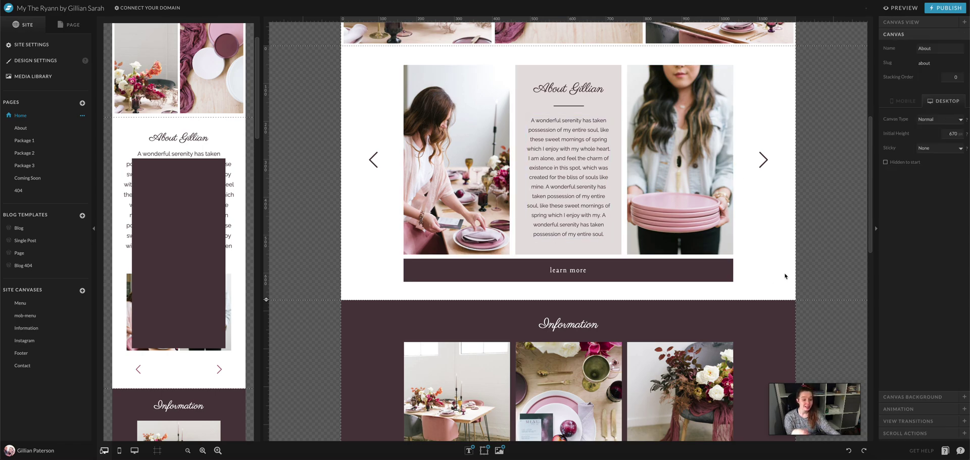
- Link the "learn more" text to the About page with a Page-type click action
click(602, 272)
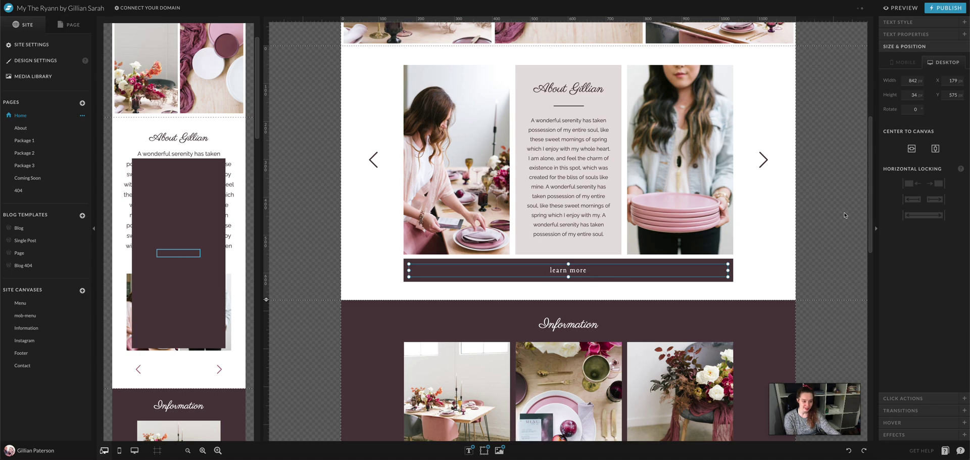
click(913, 399)
click(943, 95)
click(935, 115)
click(935, 116)
click(943, 134)
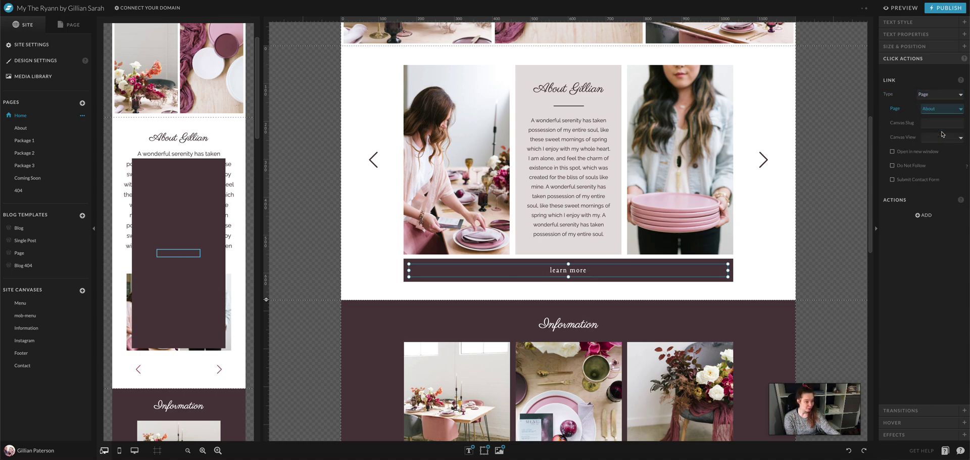
- Link the rectangle behind the "learn more" text to the About page as well
click(714, 263)
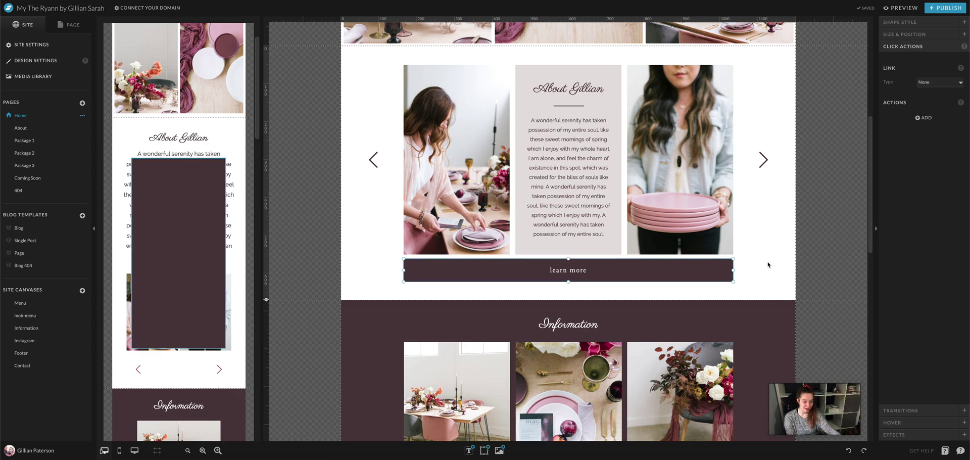
click(955, 82)
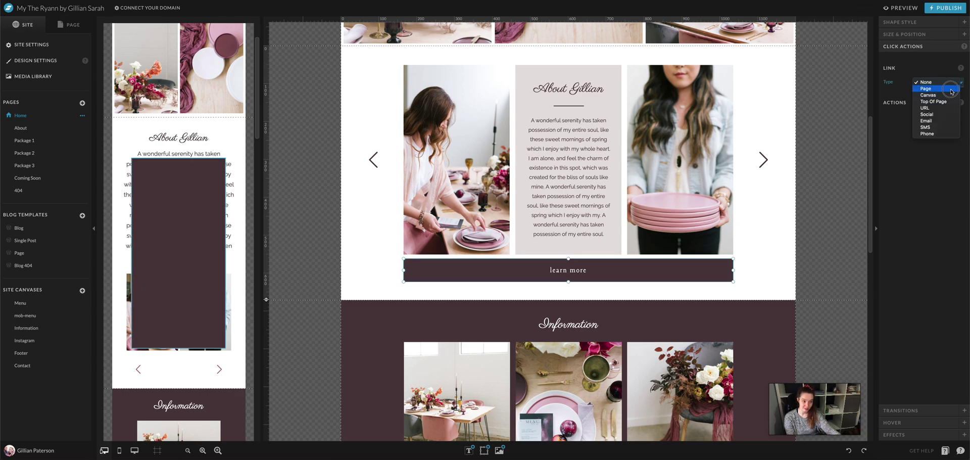
click(949, 97)
click(950, 98)
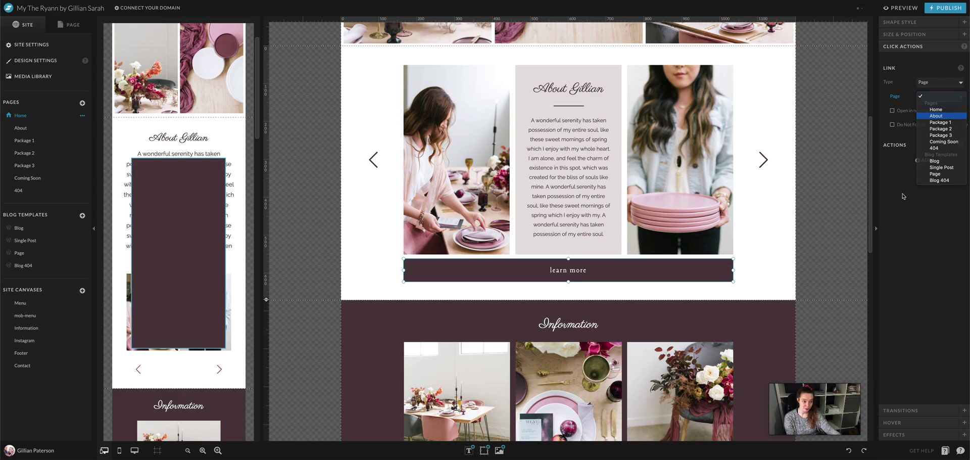
click(940, 116)
click(848, 293)
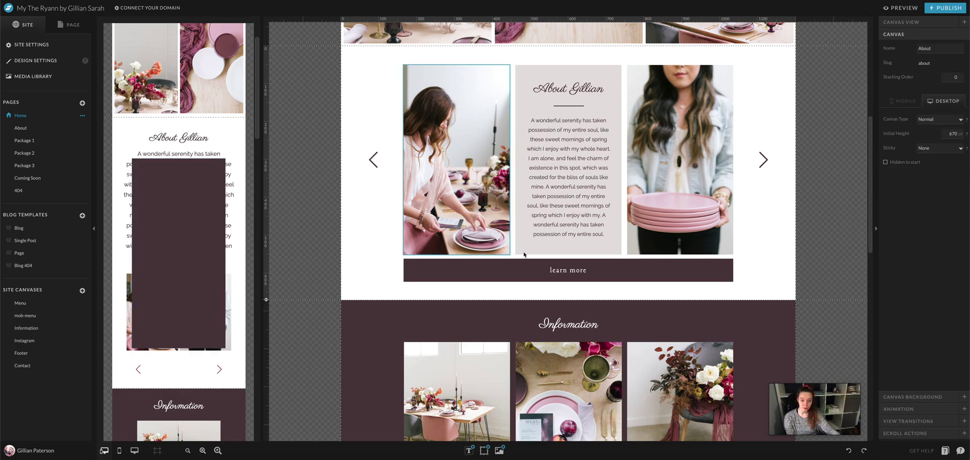
- Extend the About canvas on the mobile layout to a height of 750 px
mouse_move(235, 206)
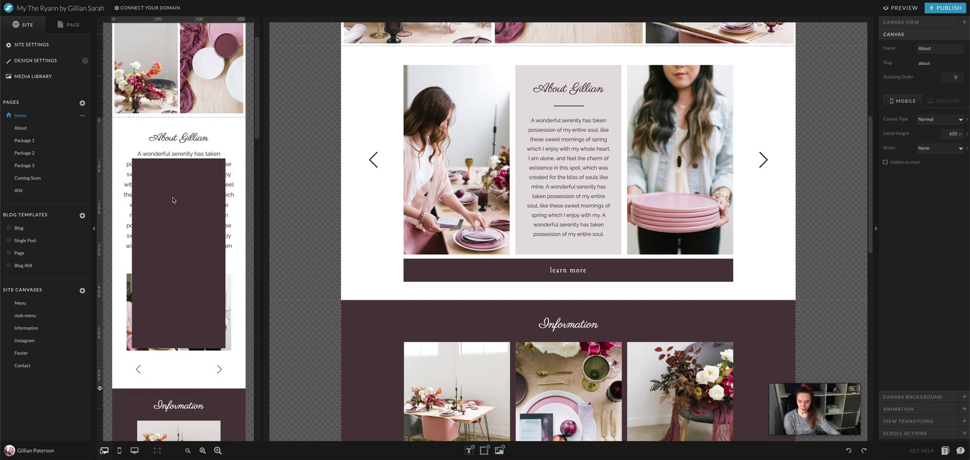
click(190, 186)
scroll(205, 162, down, 3)
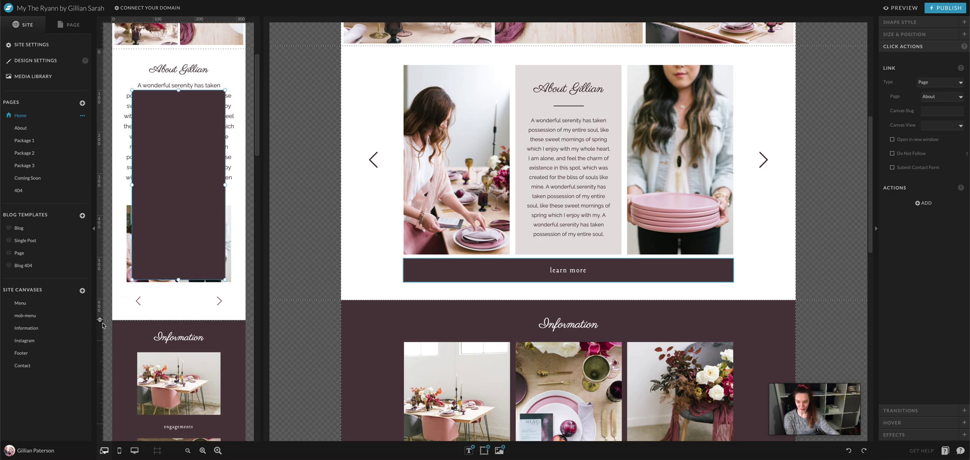
drag(100, 319, 114, 360)
click(158, 329)
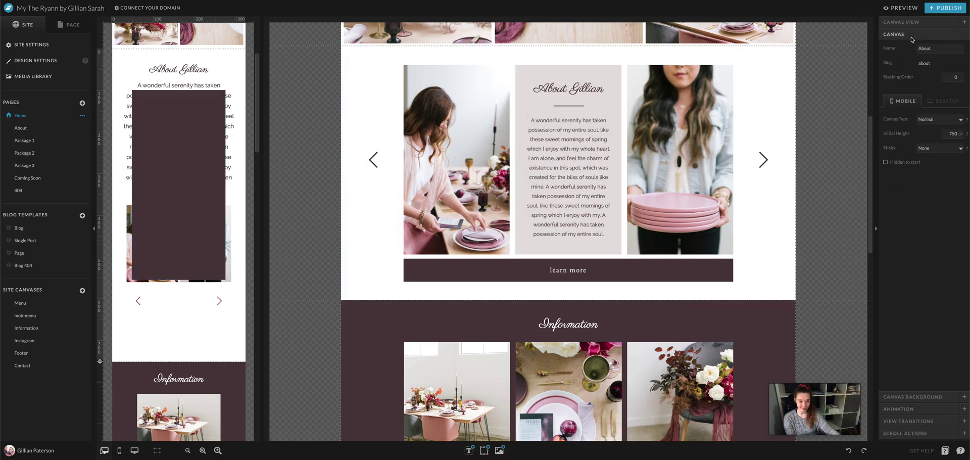
- Shrink the mobile rectangle to about 240 by 48 px below the gallery arrows and centre it horizontally on the canvas
drag(197, 166, 191, 226)
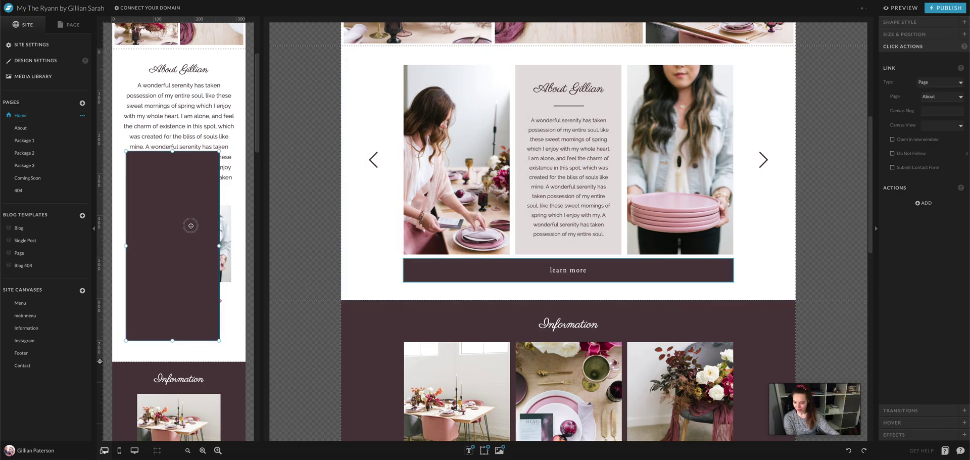
drag(219, 151, 226, 322)
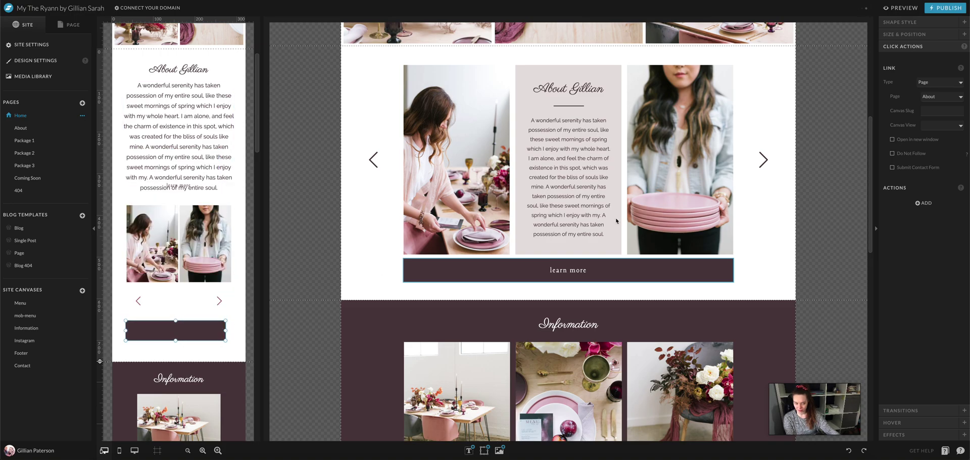
click(915, 34)
click(936, 136)
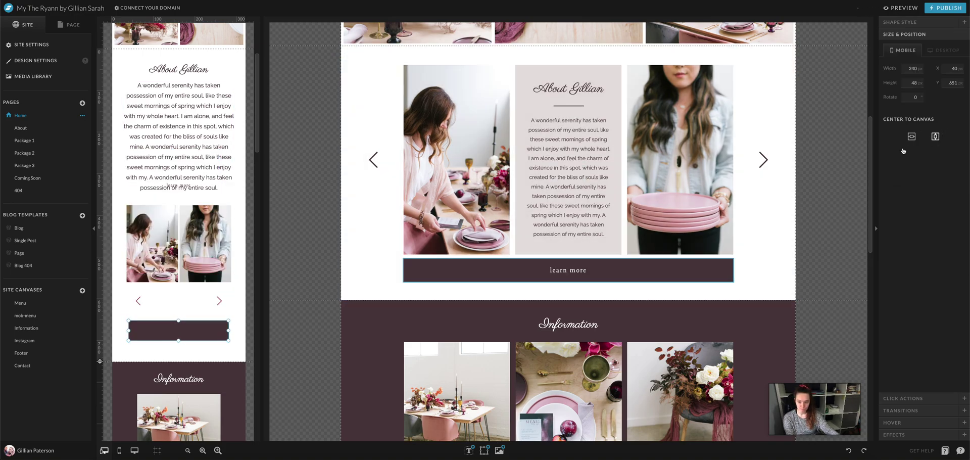
- Move the mobile "learn more" text onto the rectangle, widen its text box, and align the two with each other
click(177, 188)
drag(177, 188, 160, 328)
click(490, 277)
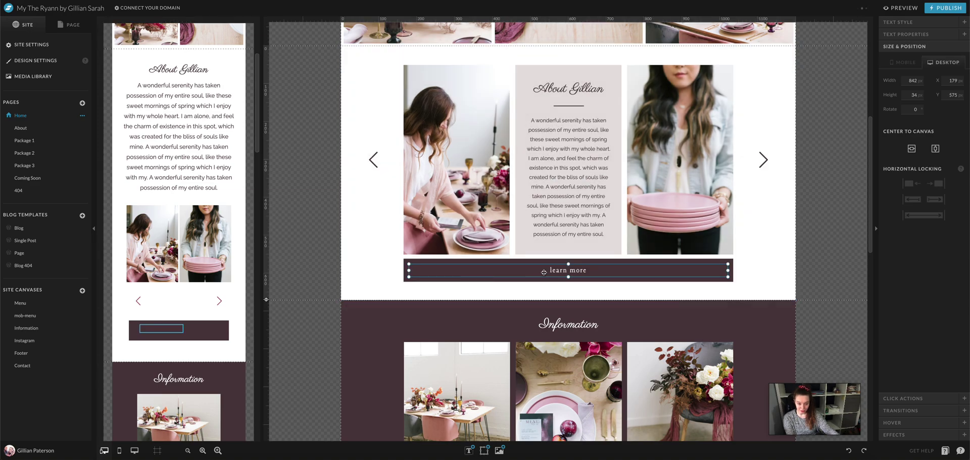
click(173, 329)
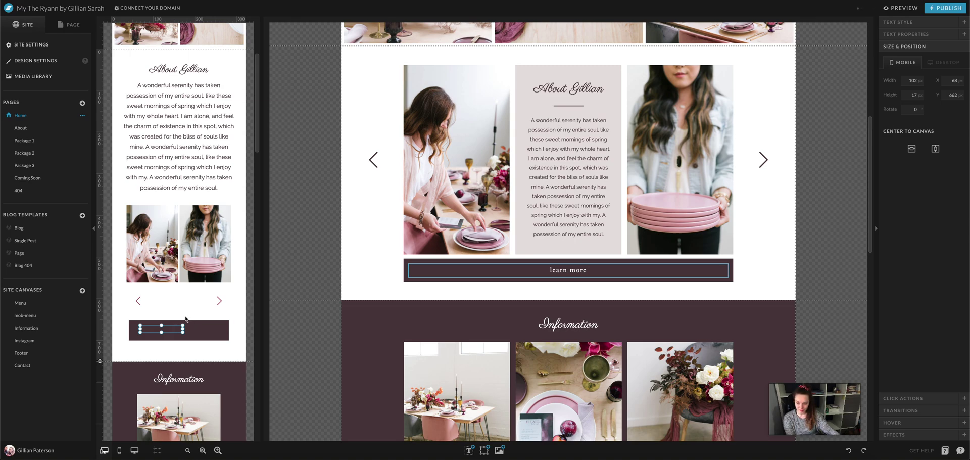
drag(183, 326, 209, 331)
click(900, 94)
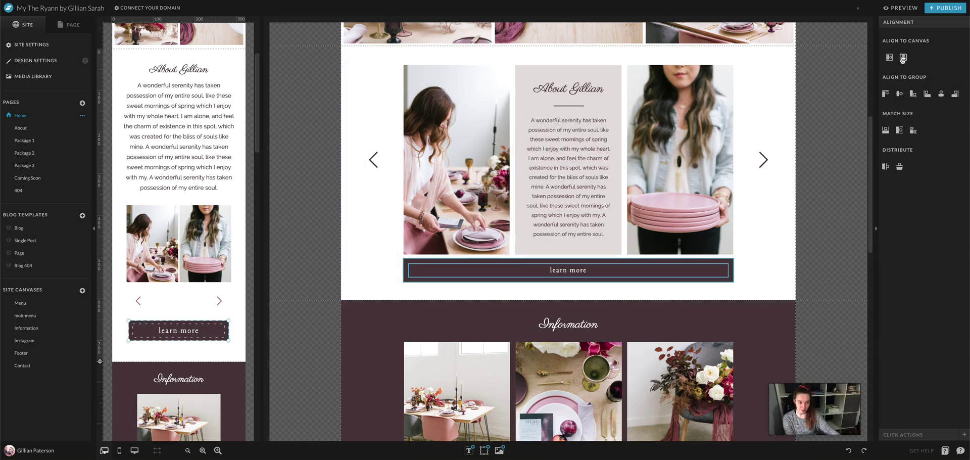
- Preview the Home page and check how its About section looks, returning to the editor at the end
click(247, 335)
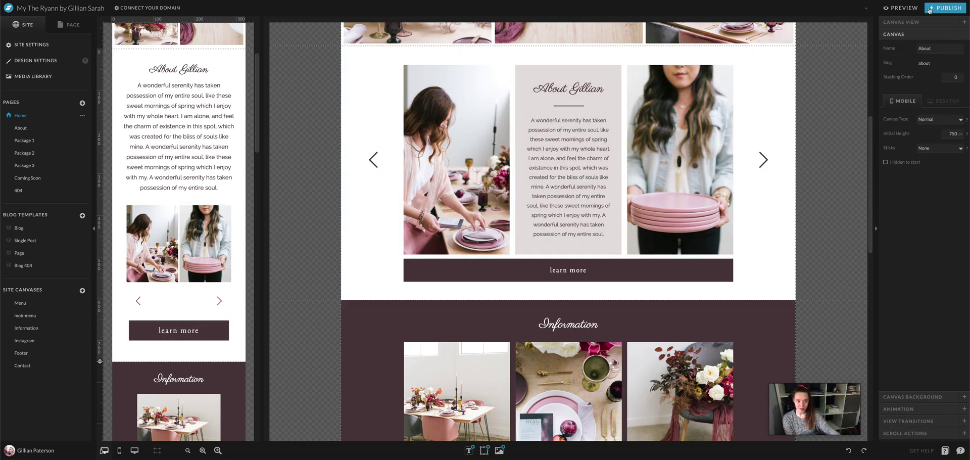
click(860, 31)
click(918, 8)
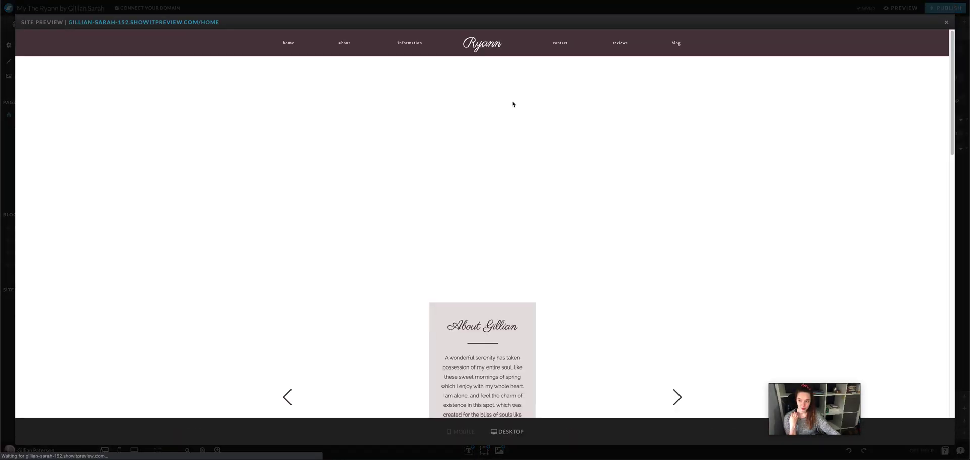
scroll(652, 83, down, 4)
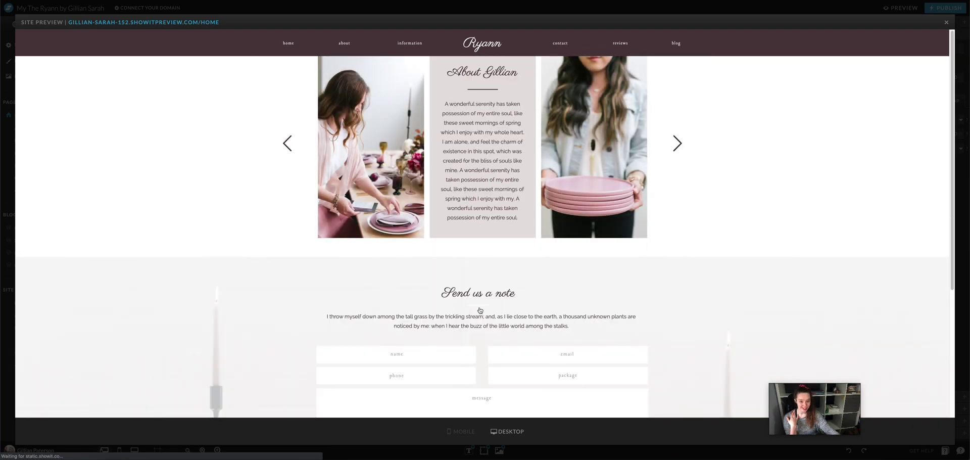
click(944, 24)
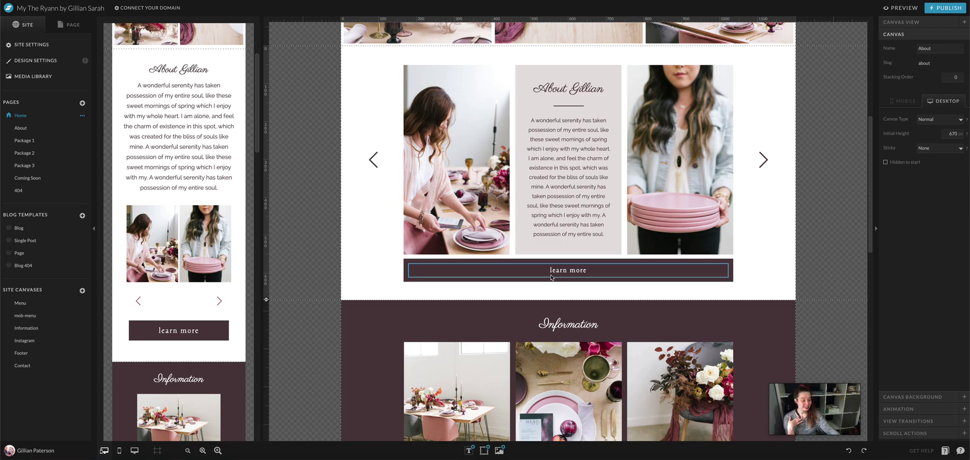
- Check the page link set for the desktop "learn more" text in its click actions
click(586, 268)
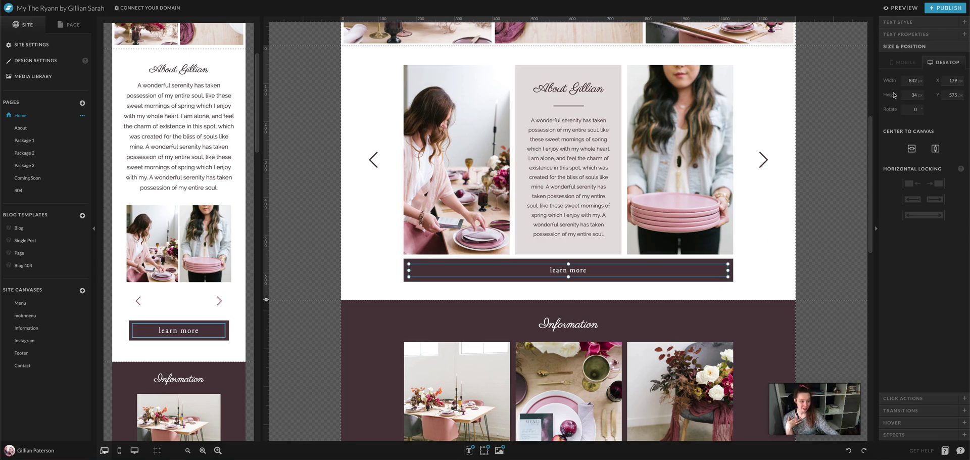
click(903, 399)
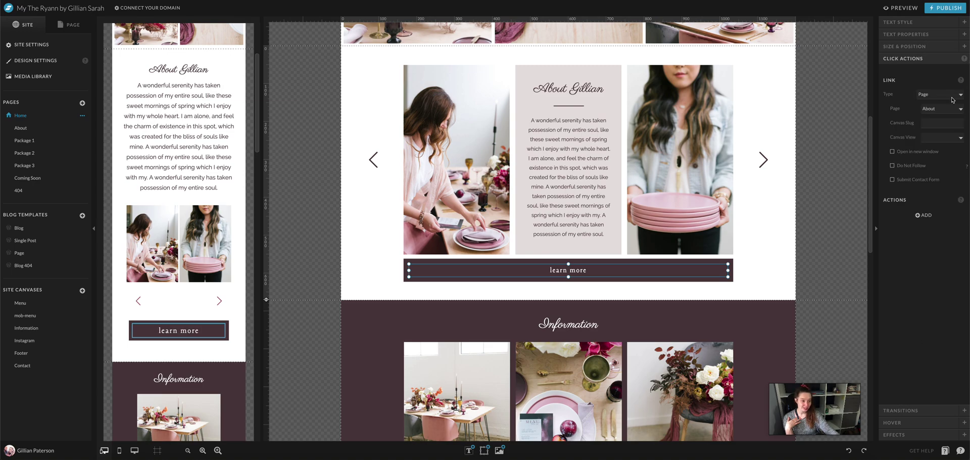
click(943, 107)
click(938, 109)
- Recolour the rectangle behind "learn more" to the raspberry pink palette colour on both the desktop and mobile layouts
click(730, 261)
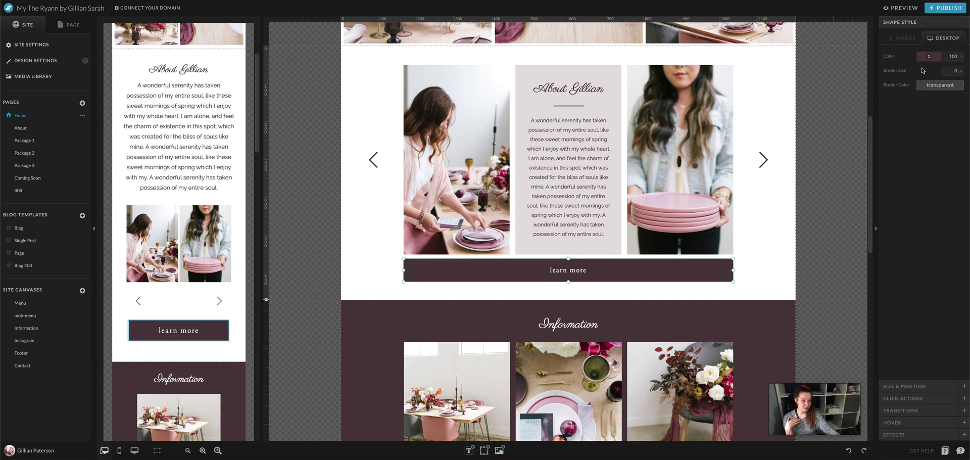
click(923, 56)
click(922, 74)
click(784, 240)
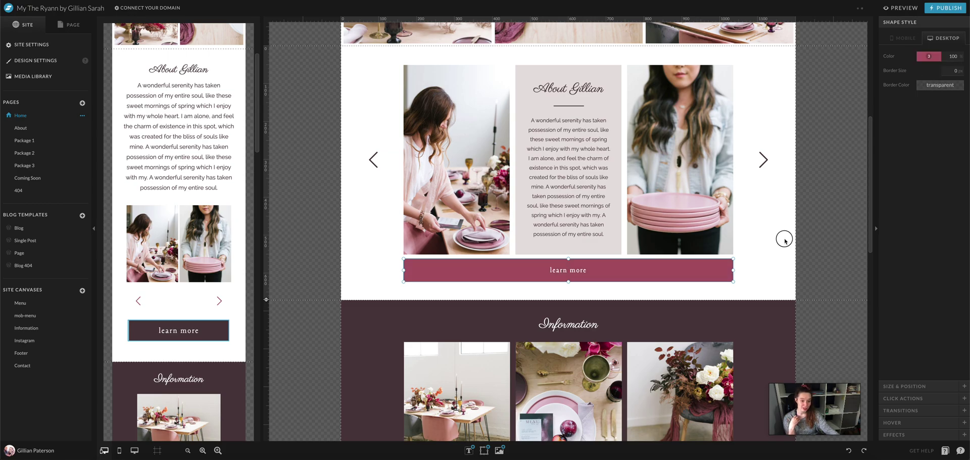
click(407, 261)
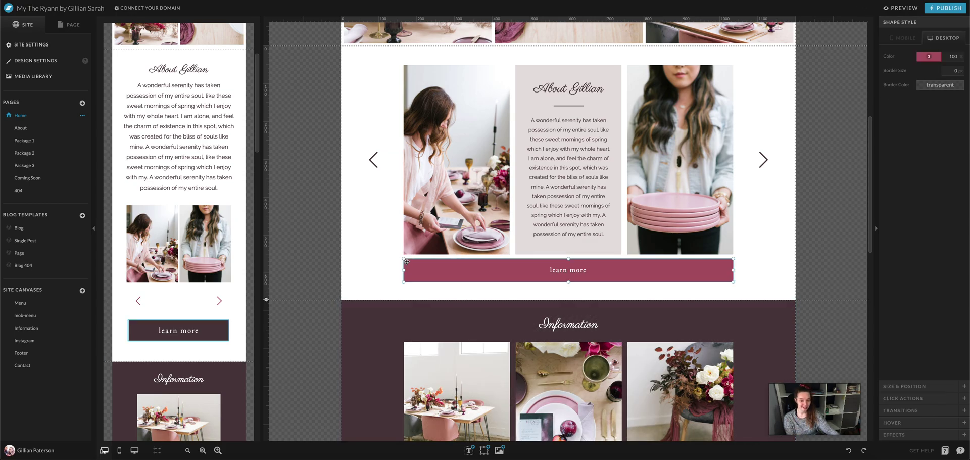
click(227, 324)
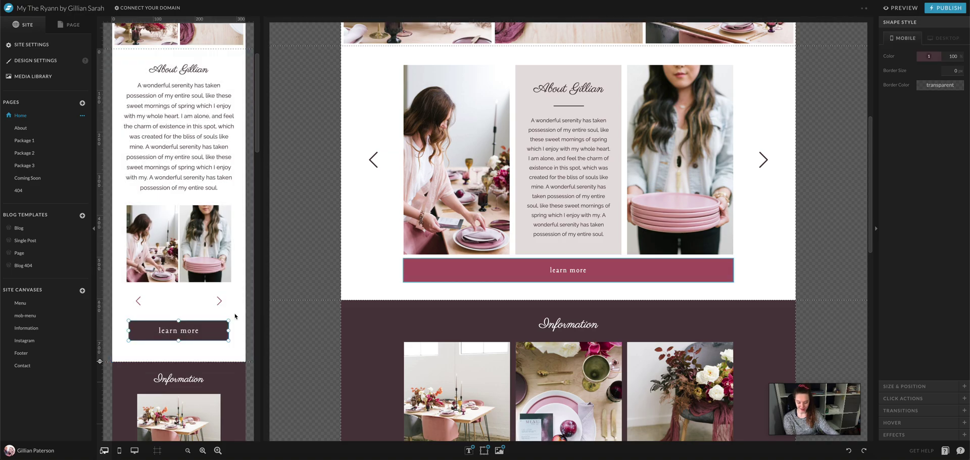
click(233, 324)
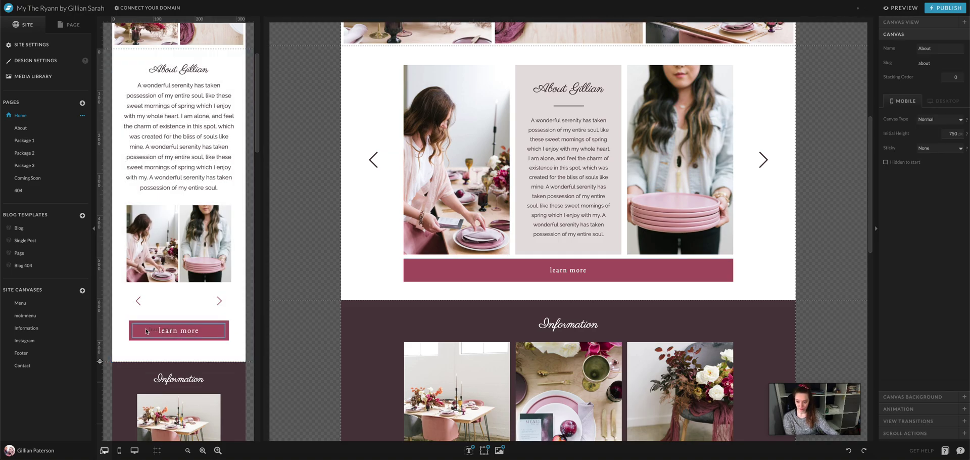
- Reposition the mobile "learn more" text on the pink rectangle and align the two with each other
click(147, 331)
key(Delete)
drag(180, 337, 175, 329)
shift+click(227, 330)
click(899, 93)
click(820, 165)
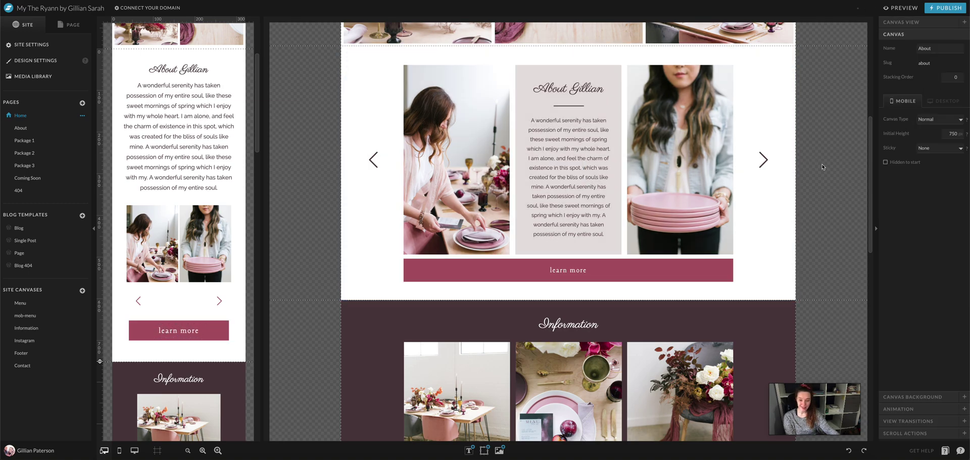